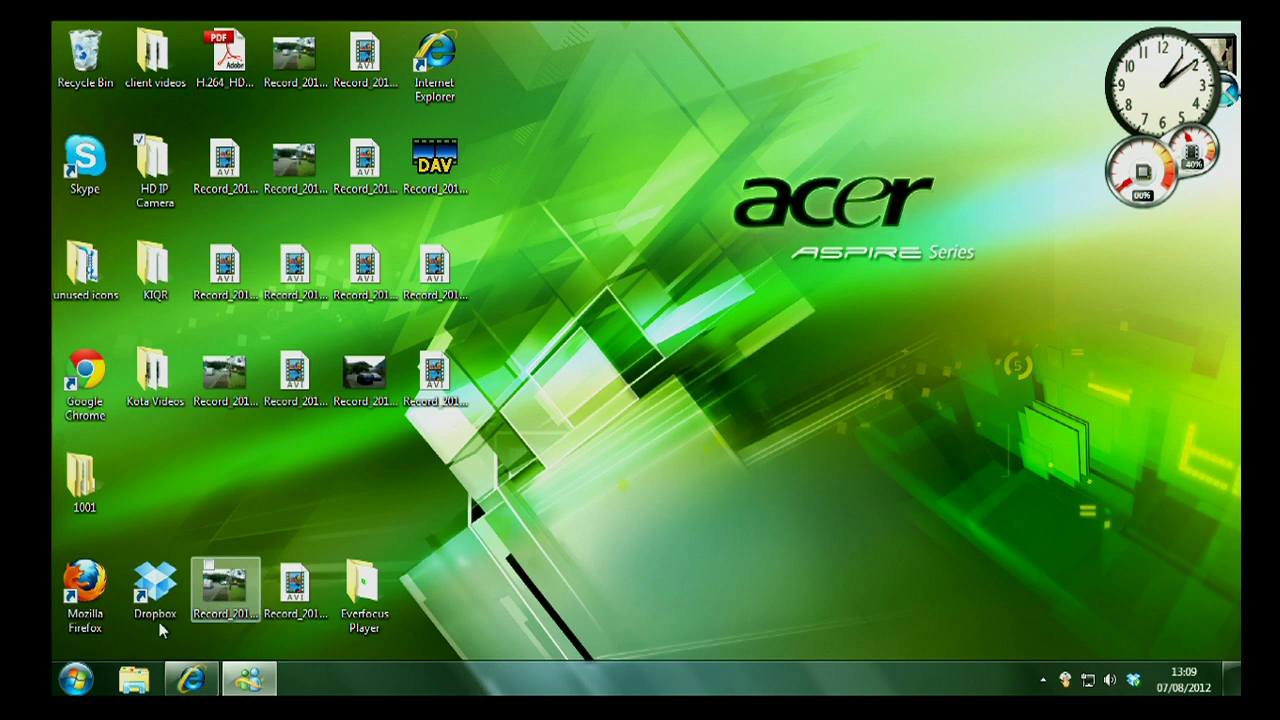
# Step: Launch Pro Surveillance System from the Start menu's PSS folder and log in
pyautogui.click(76, 679)
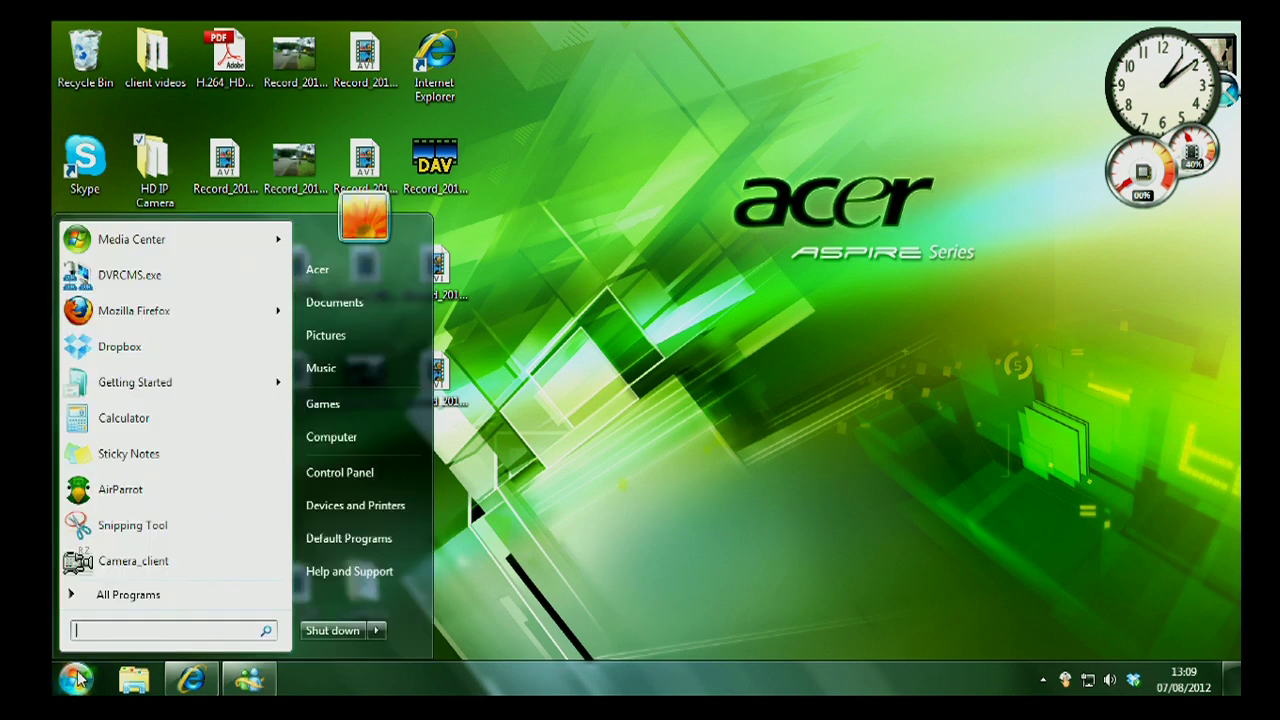
pyautogui.click(114, 595)
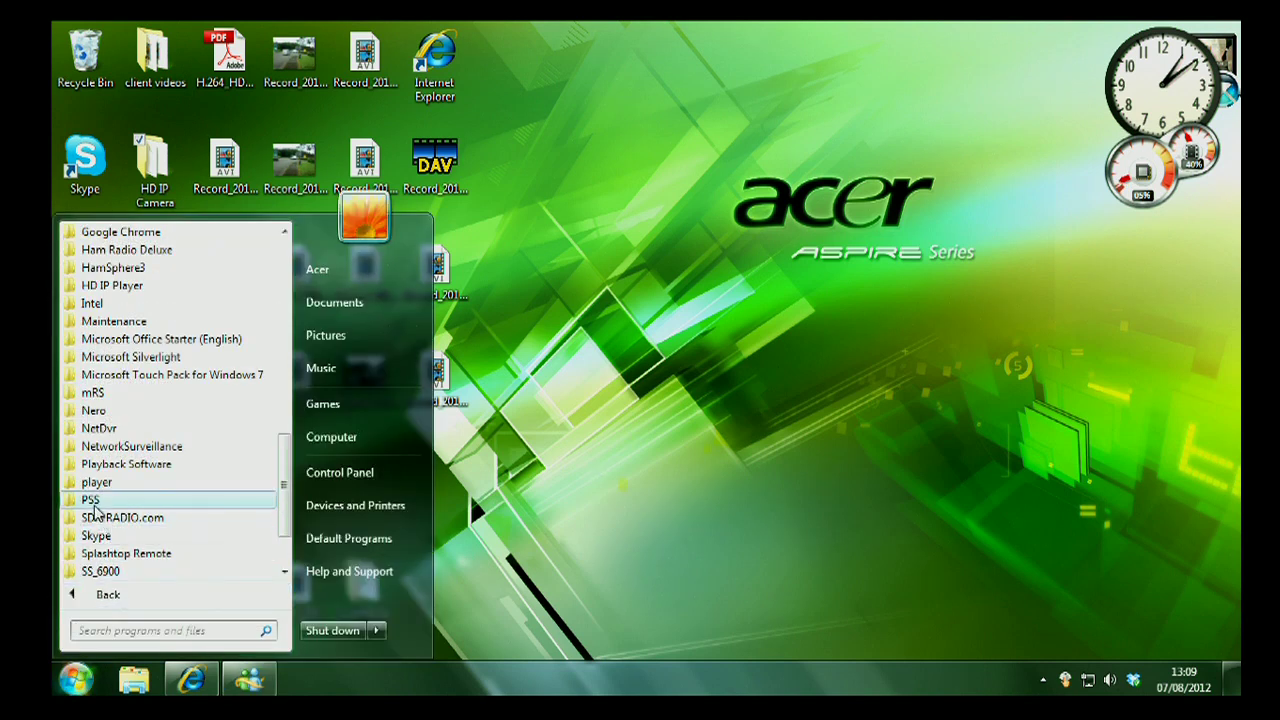
pyautogui.click(89, 499)
pyautogui.click(95, 553)
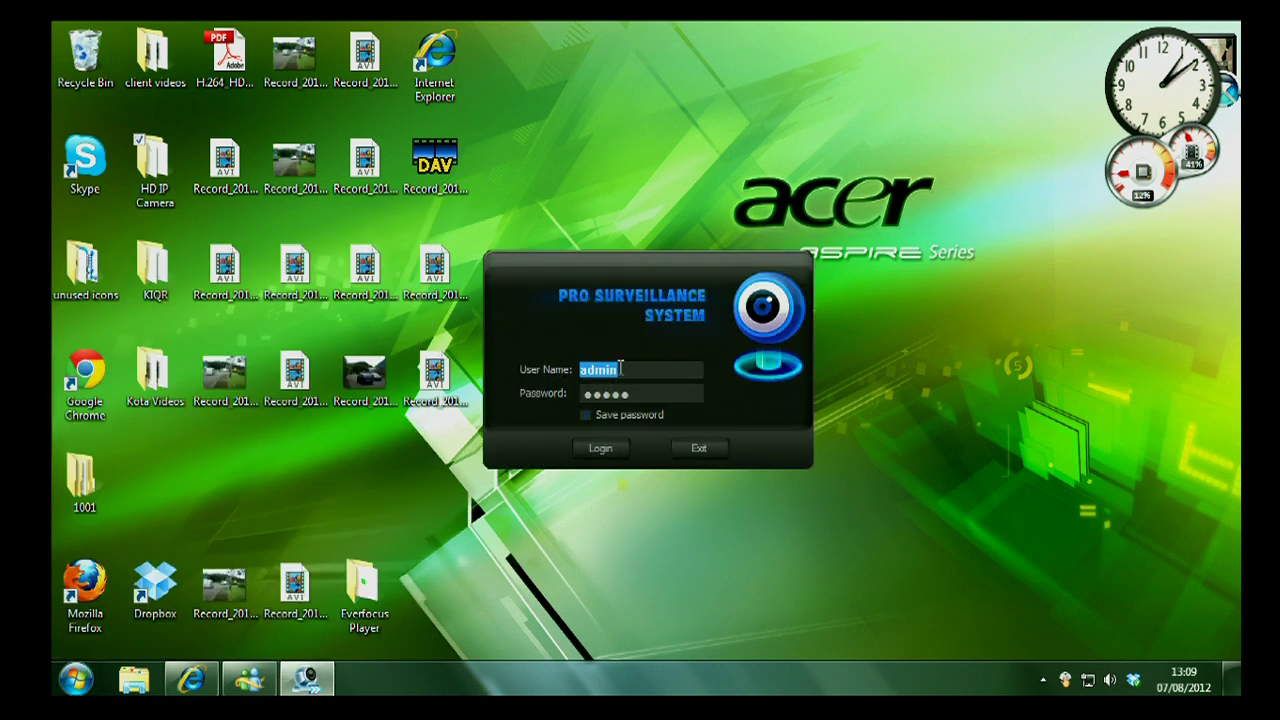
pyautogui.click(600, 450)
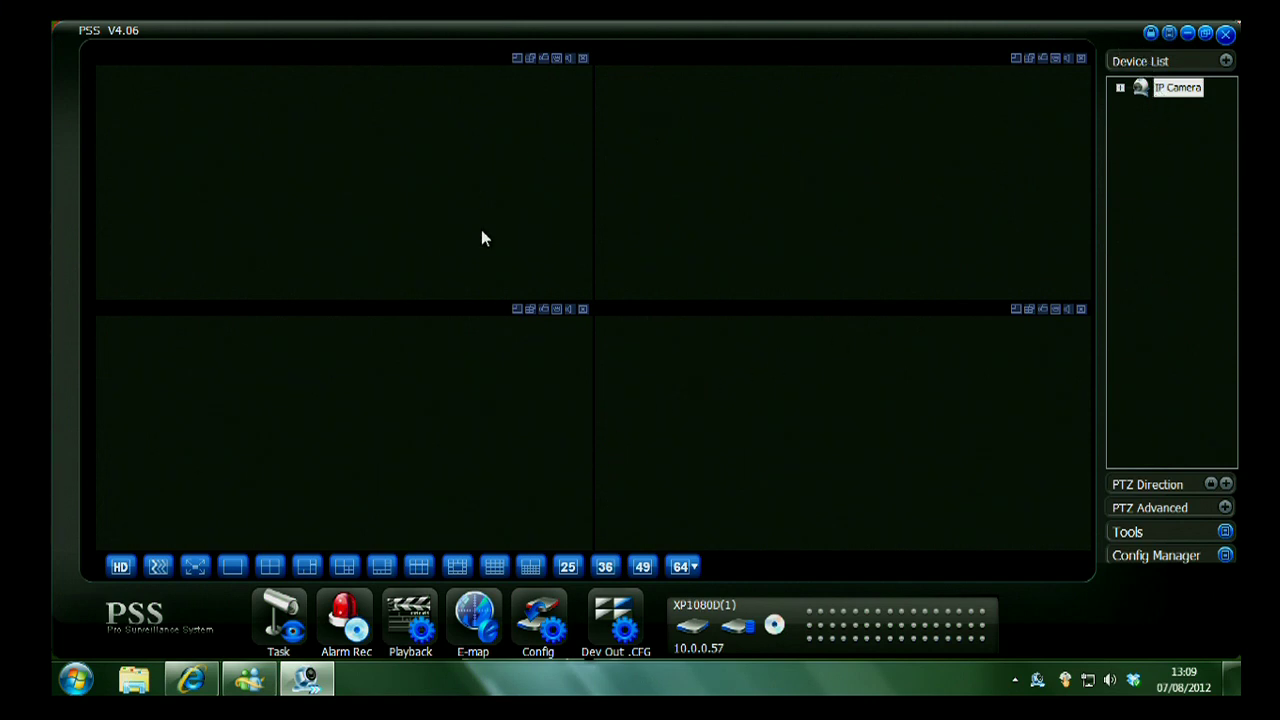
# Step: Add a device in Device Manage, save the list, and expand IP Camera to show XP1080D and XP3000V
pyautogui.rightClick(1152, 127)
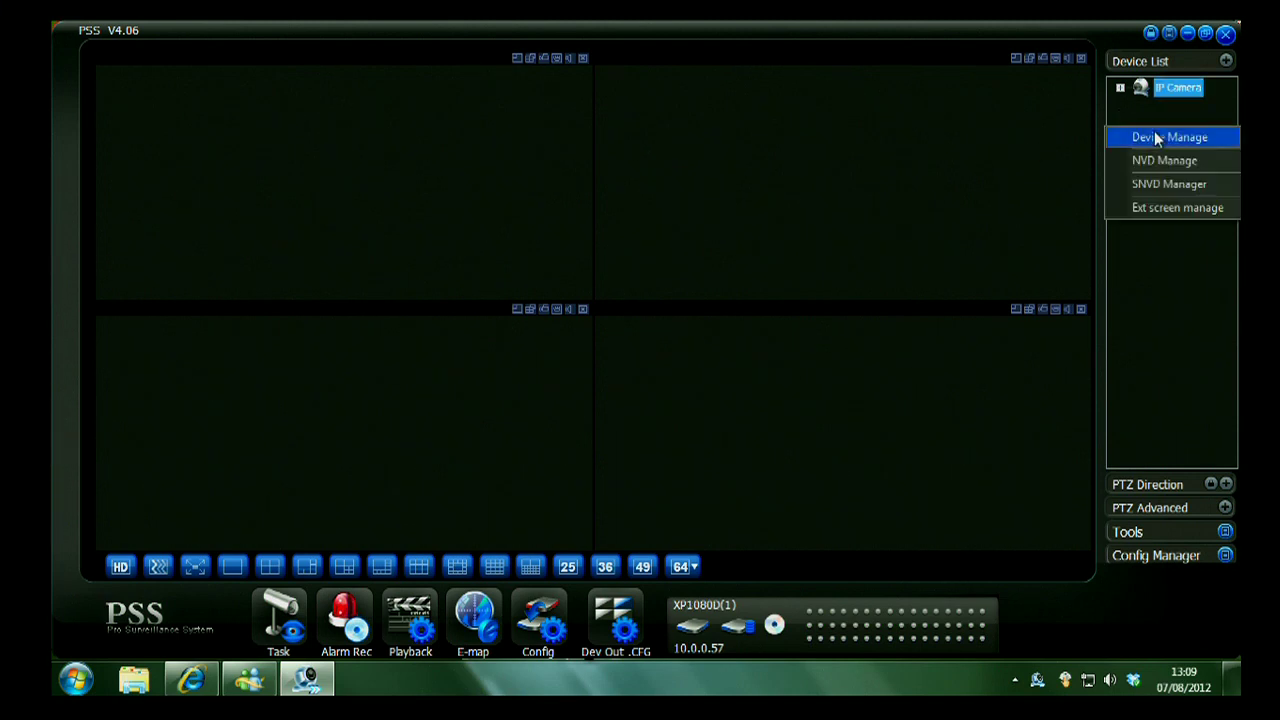
pyautogui.click(1156, 142)
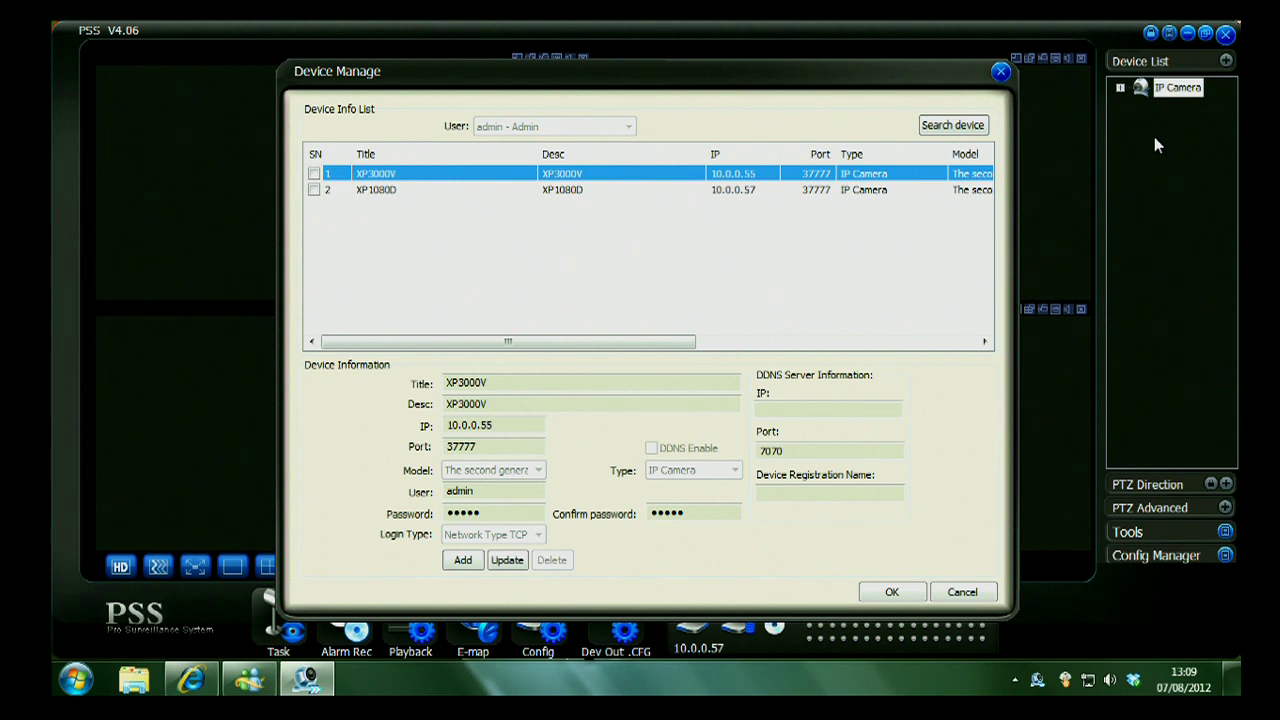
pyautogui.click(463, 561)
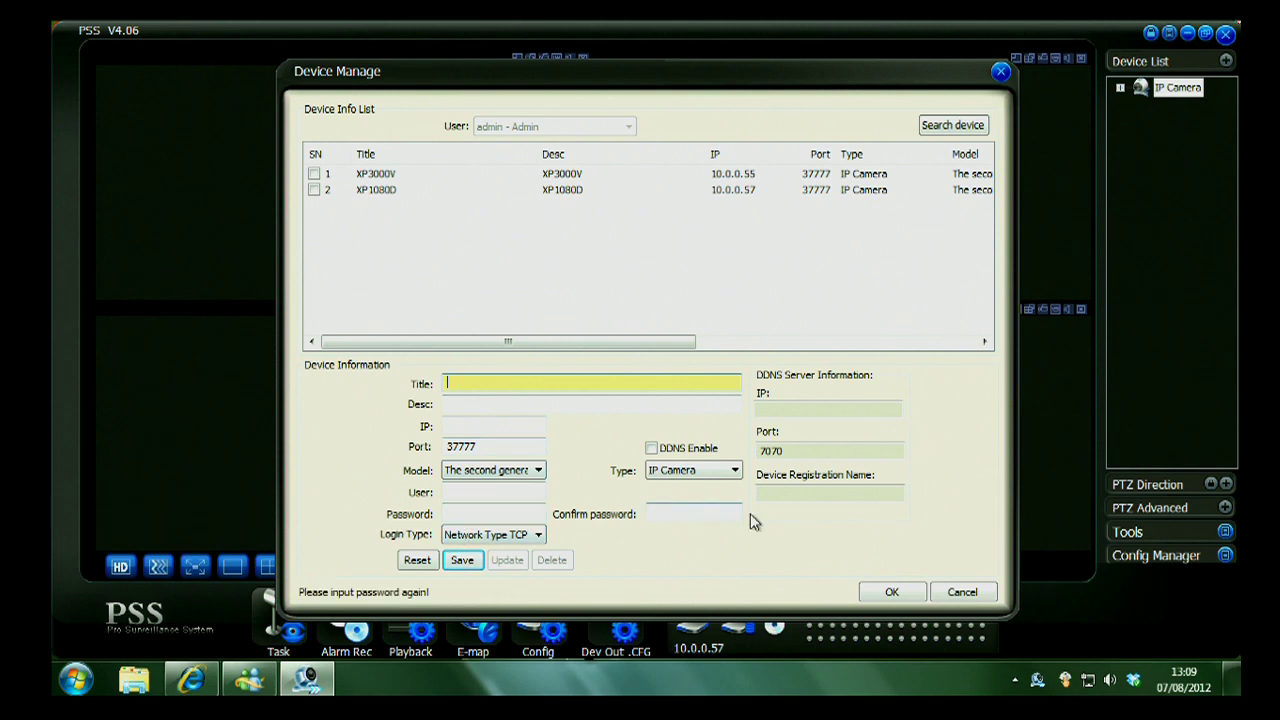
pyautogui.click(904, 587)
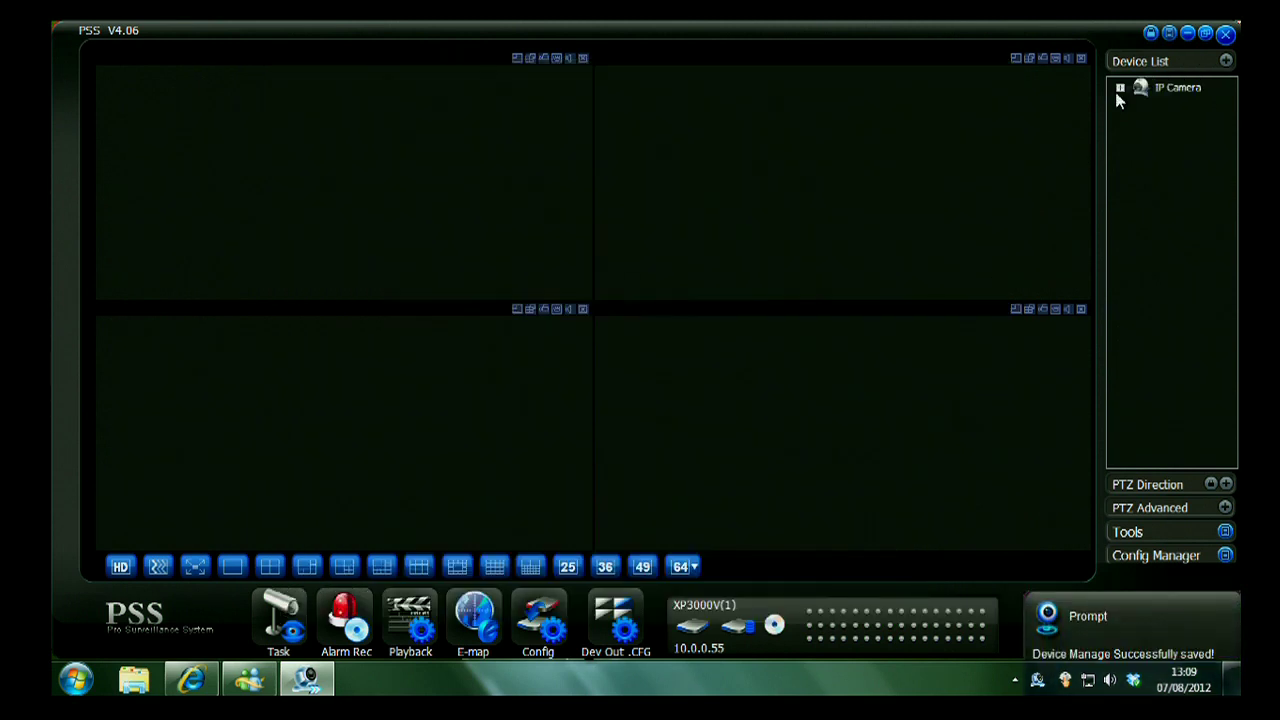
pyautogui.click(1120, 89)
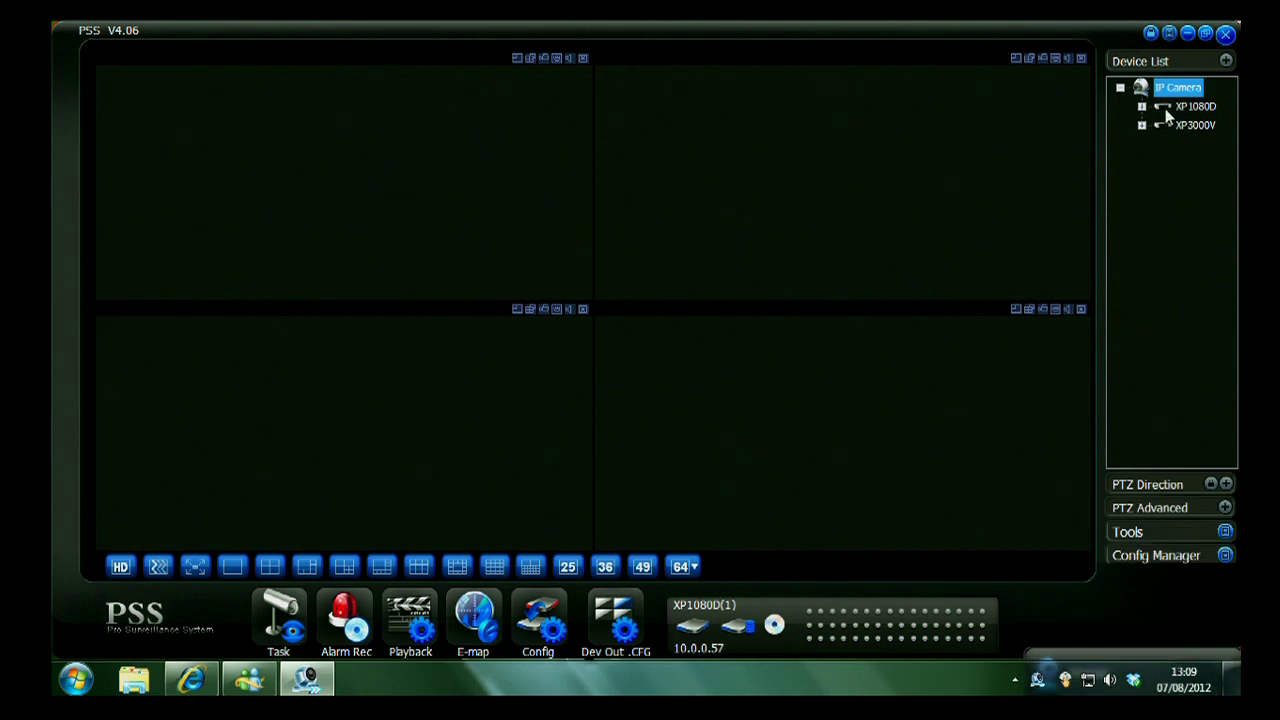
# Step: Play XP1080D live top-left and XP3000V top-right, then switch to the 64-window grid
pyautogui.click(1155, 110)
pyautogui.click(786, 177)
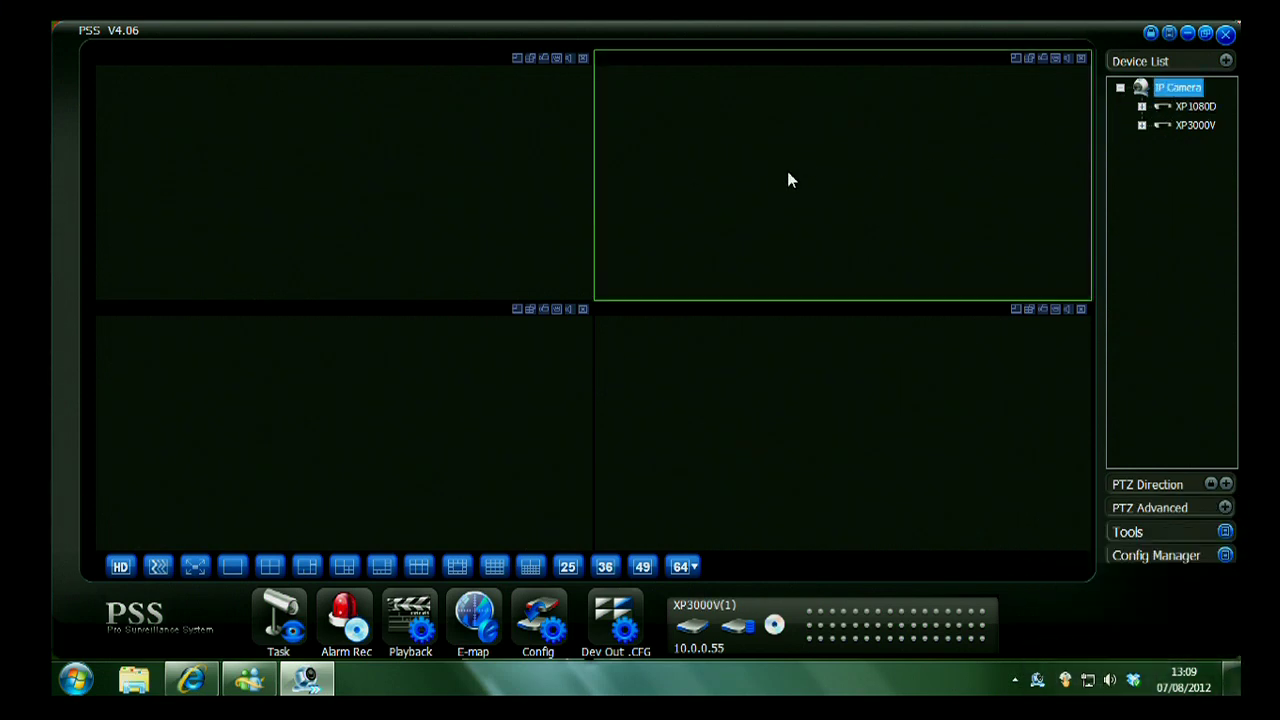
pyautogui.click(1170, 124)
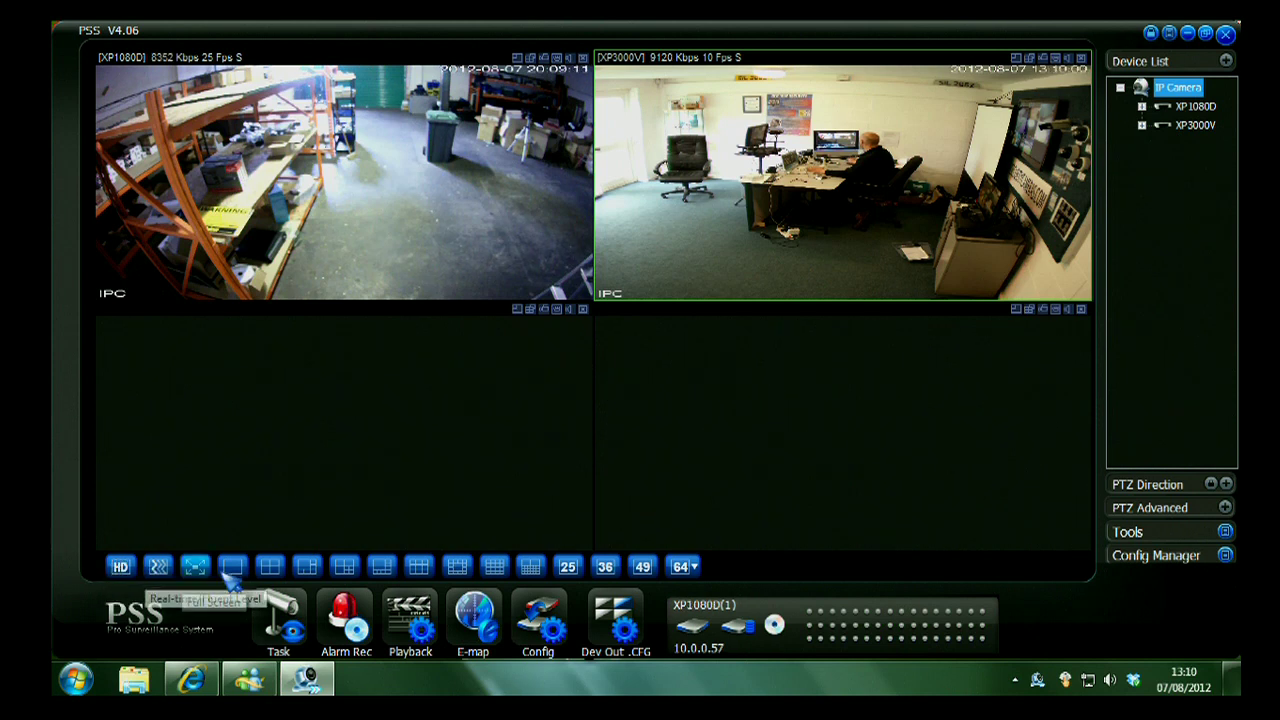
pyautogui.click(684, 567)
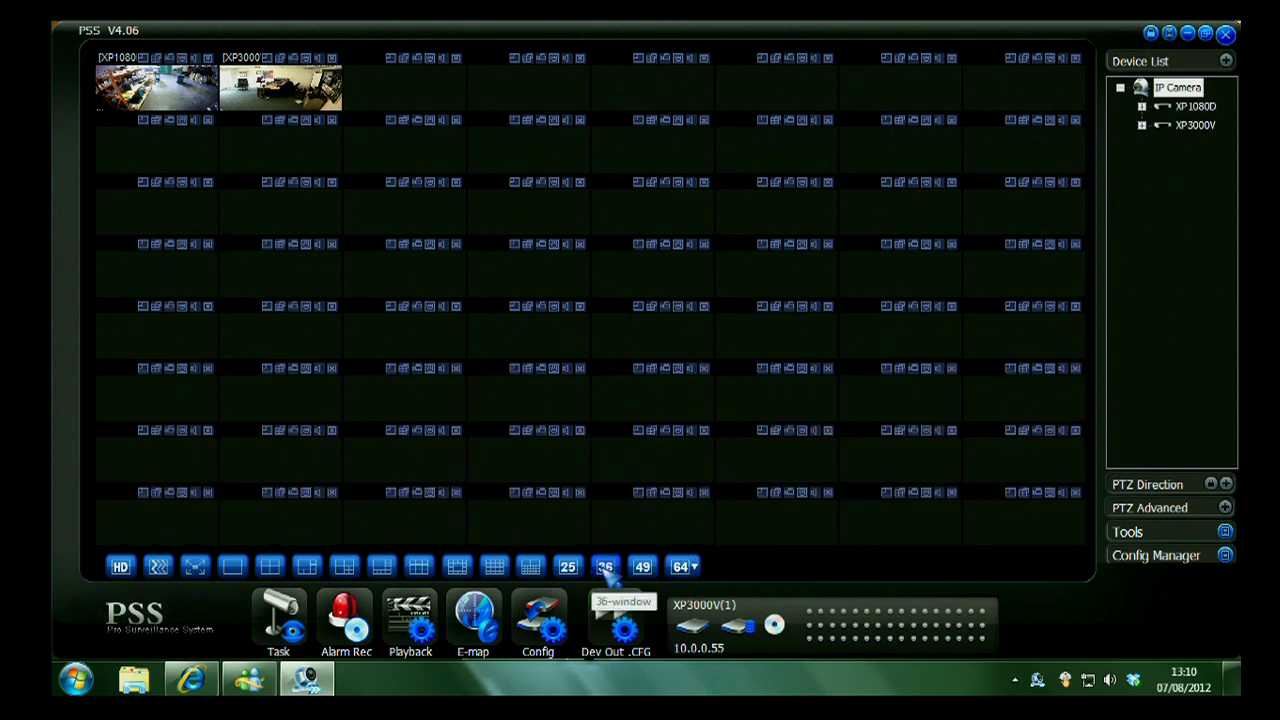
# Step: Cycle the live view through the 36, 16, 4, 6, 8, 7, 4 and single-window layouts
pyautogui.click(497, 567)
pyautogui.click(497, 567)
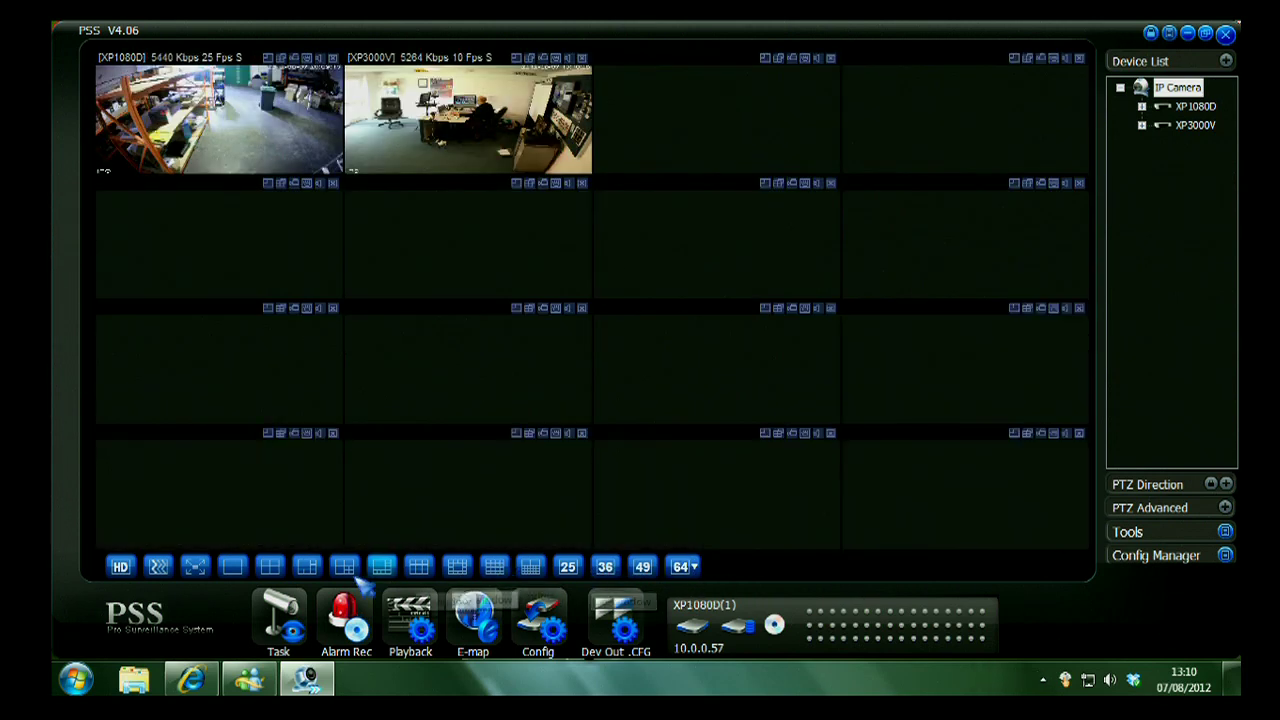
pyautogui.click(270, 568)
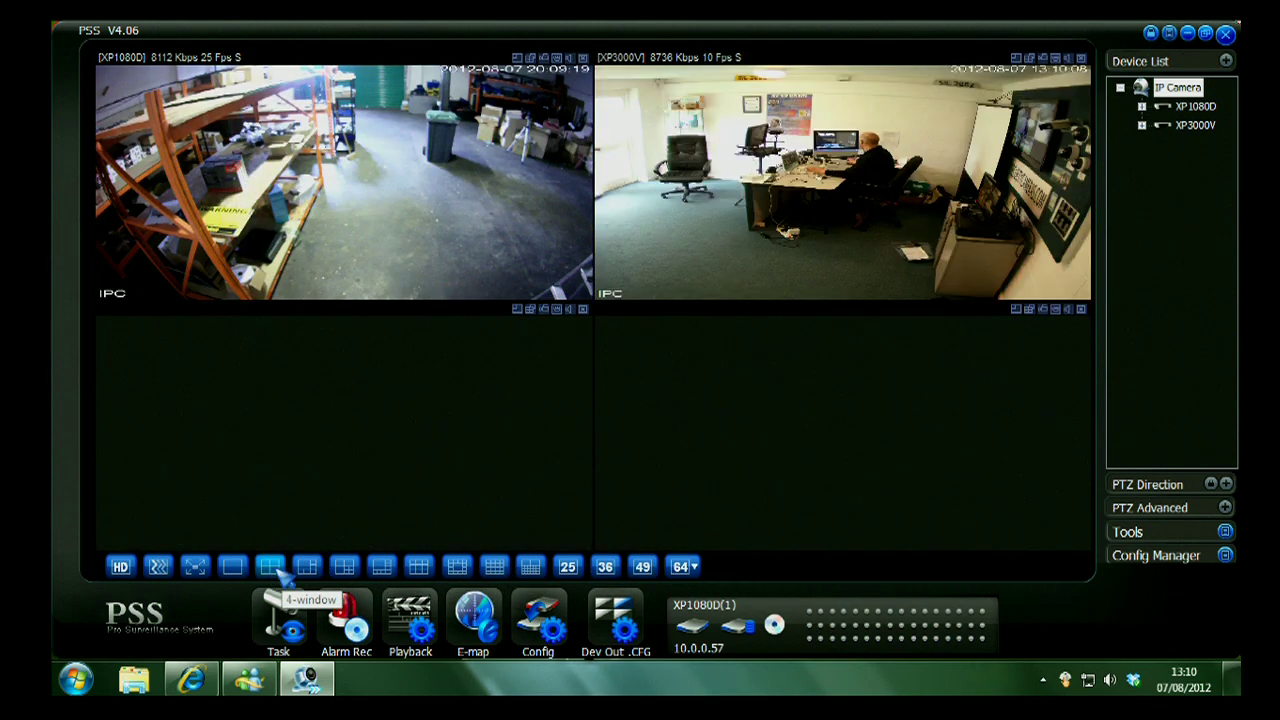
pyautogui.click(307, 568)
pyautogui.click(418, 567)
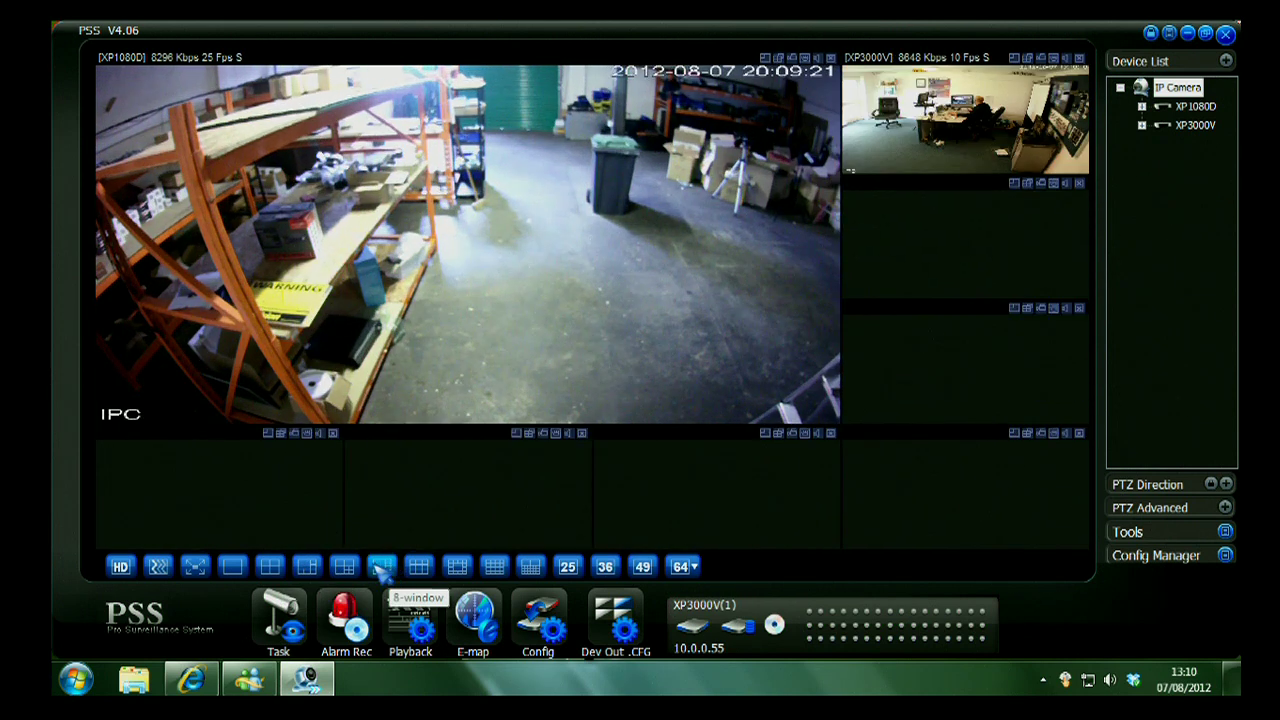
pyautogui.click(343, 567)
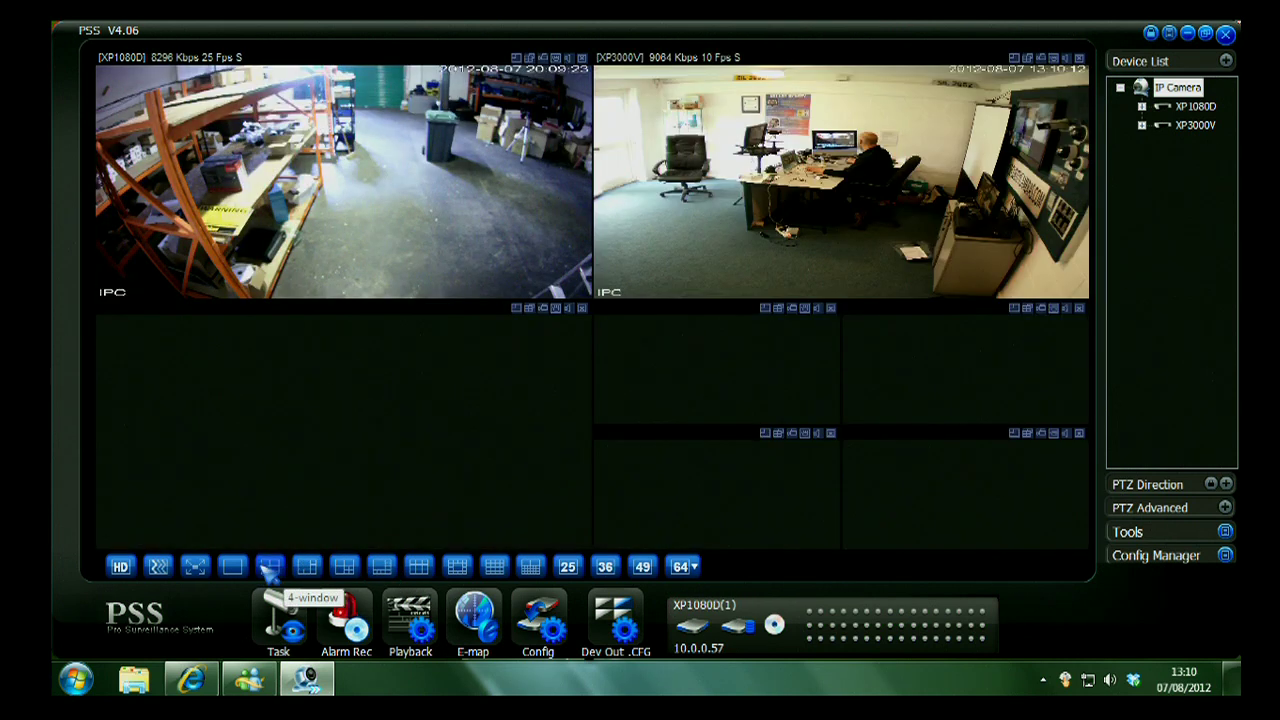
pyautogui.click(270, 567)
pyautogui.click(232, 567)
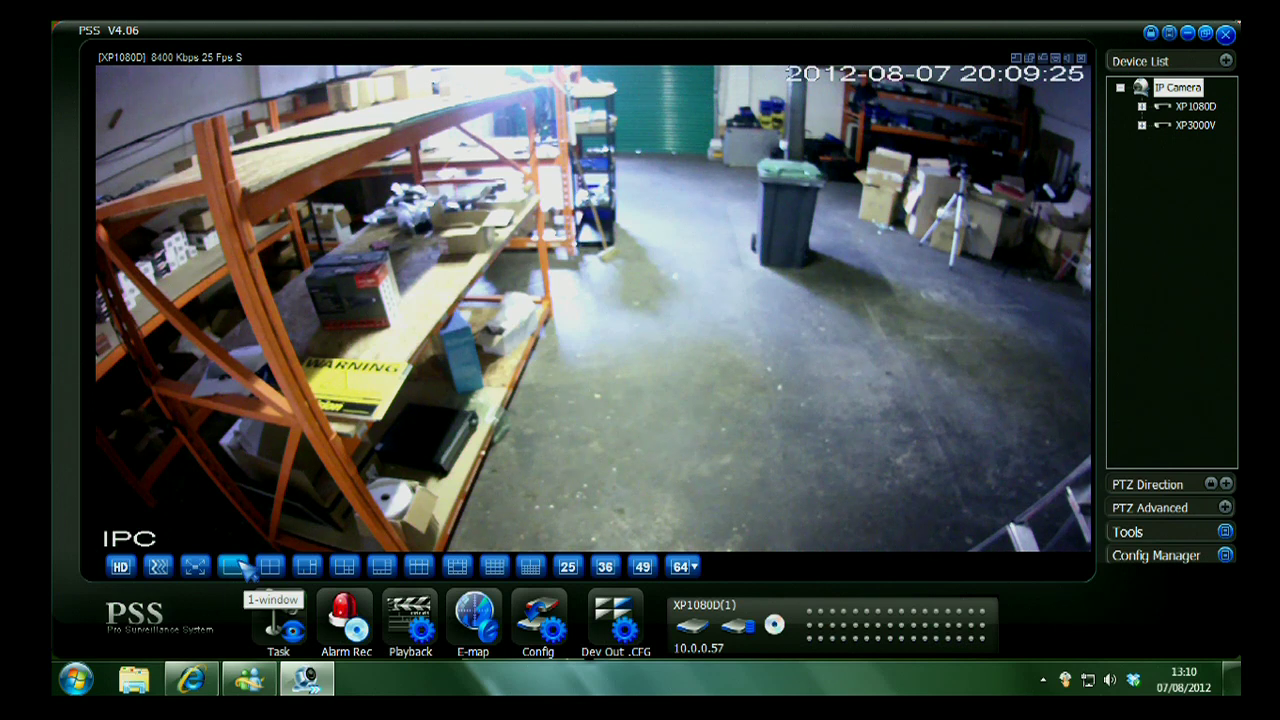
# Step: From the four-pane grid, show the XP3000V office feed full size
pyautogui.click(270, 567)
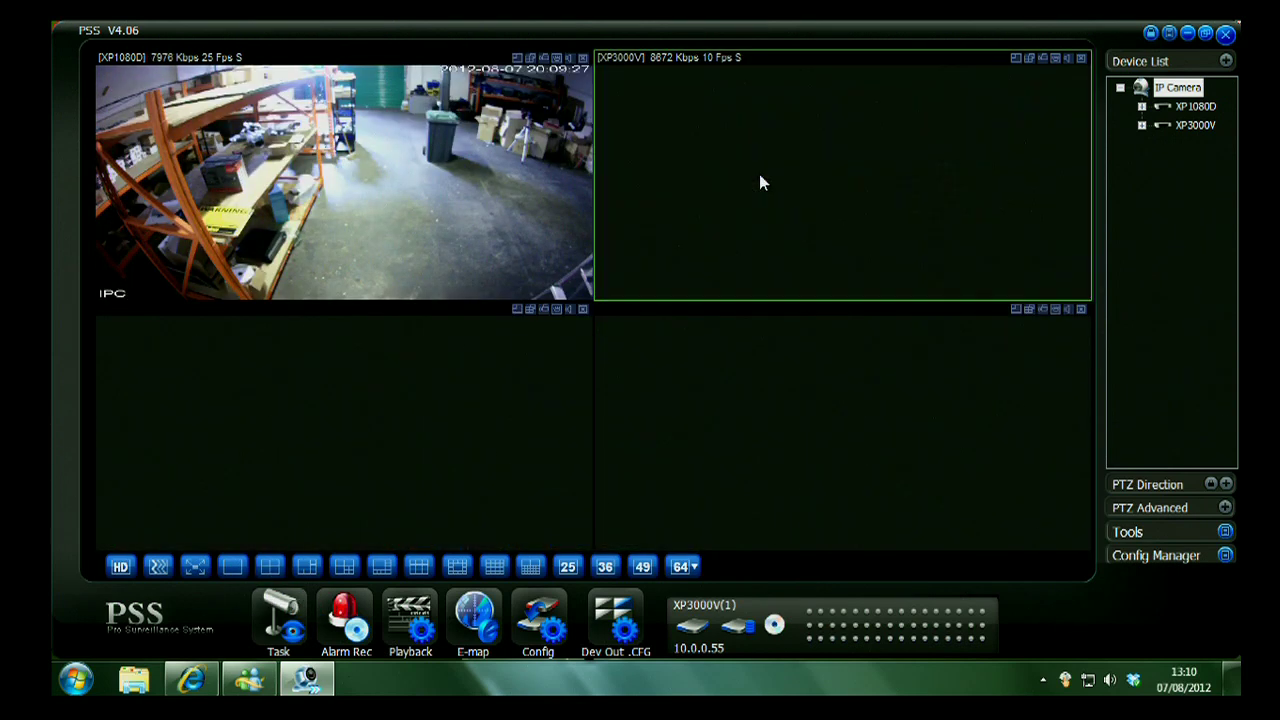
pyautogui.doubleClick(760, 182)
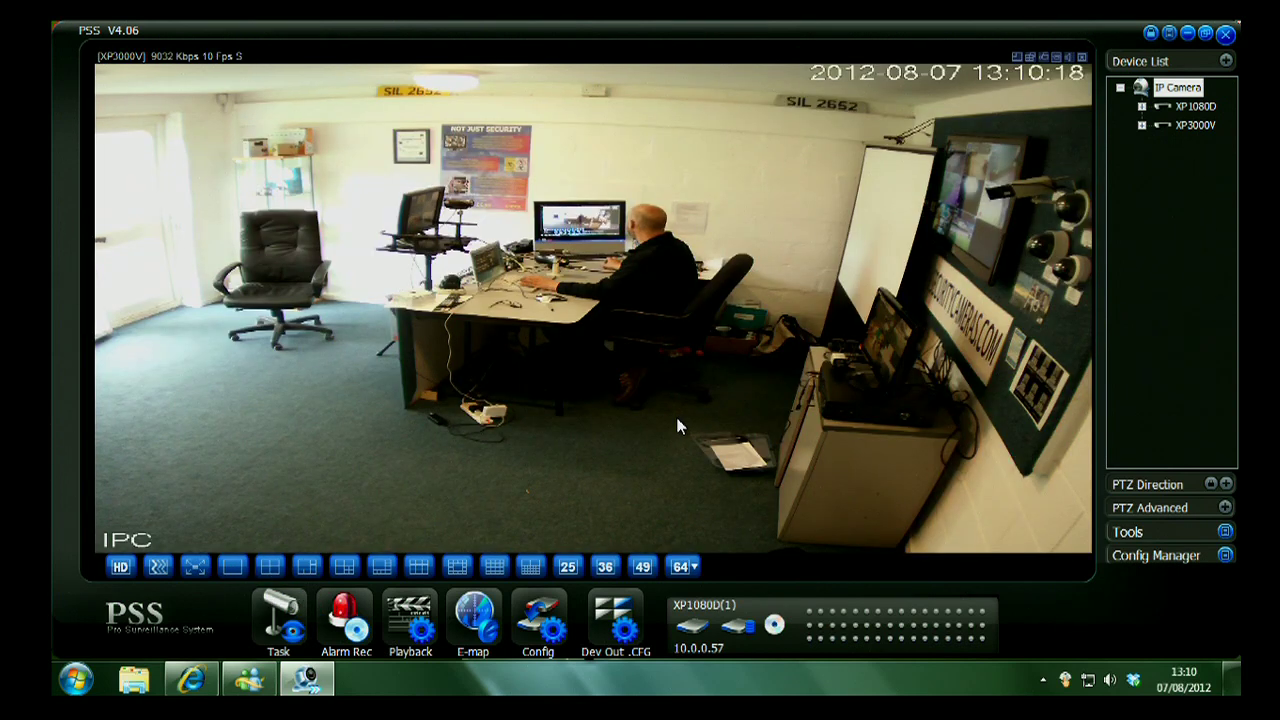
pyautogui.click(270, 567)
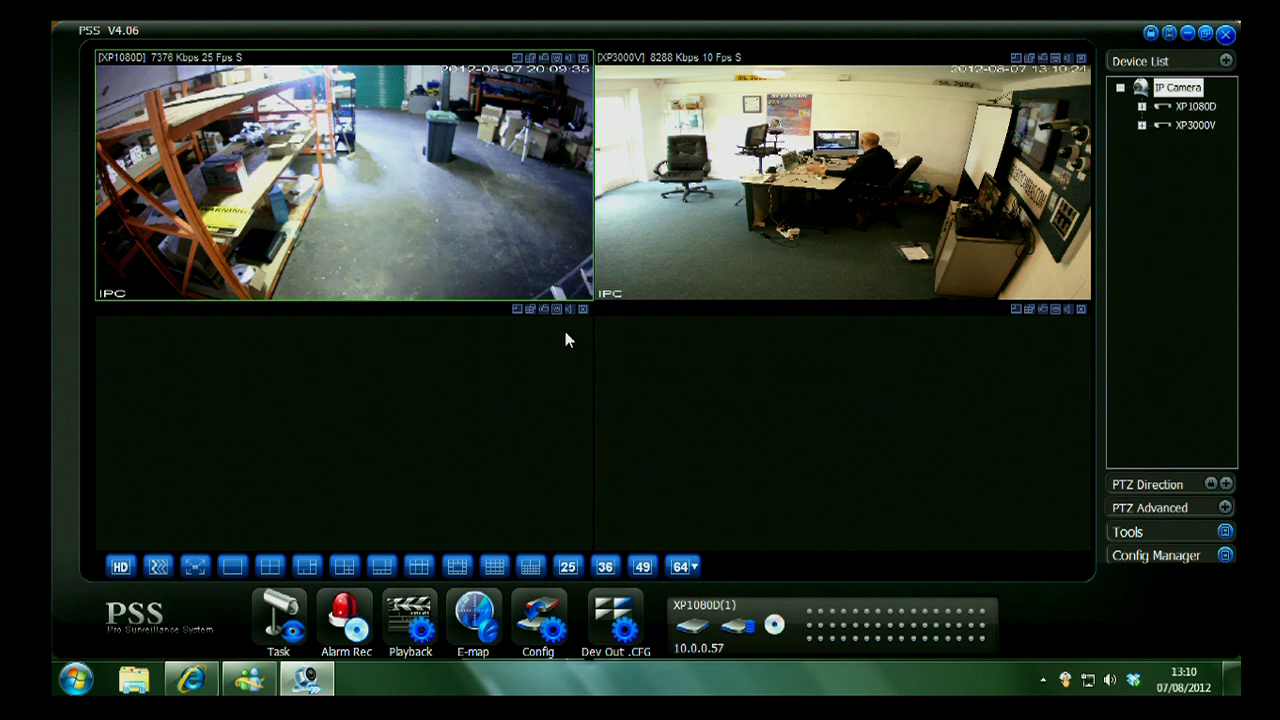
pyautogui.doubleClick(980, 119)
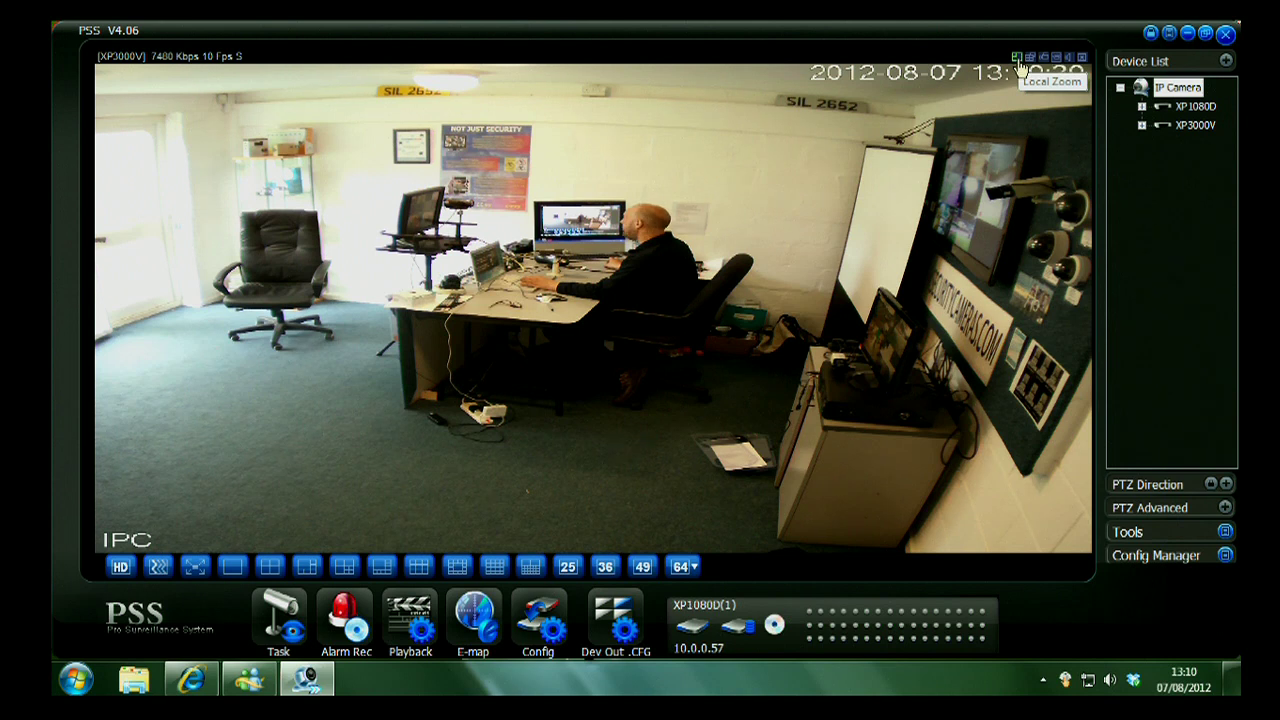
pyautogui.moveTo(554, 162); pyautogui.dragTo(736, 316)
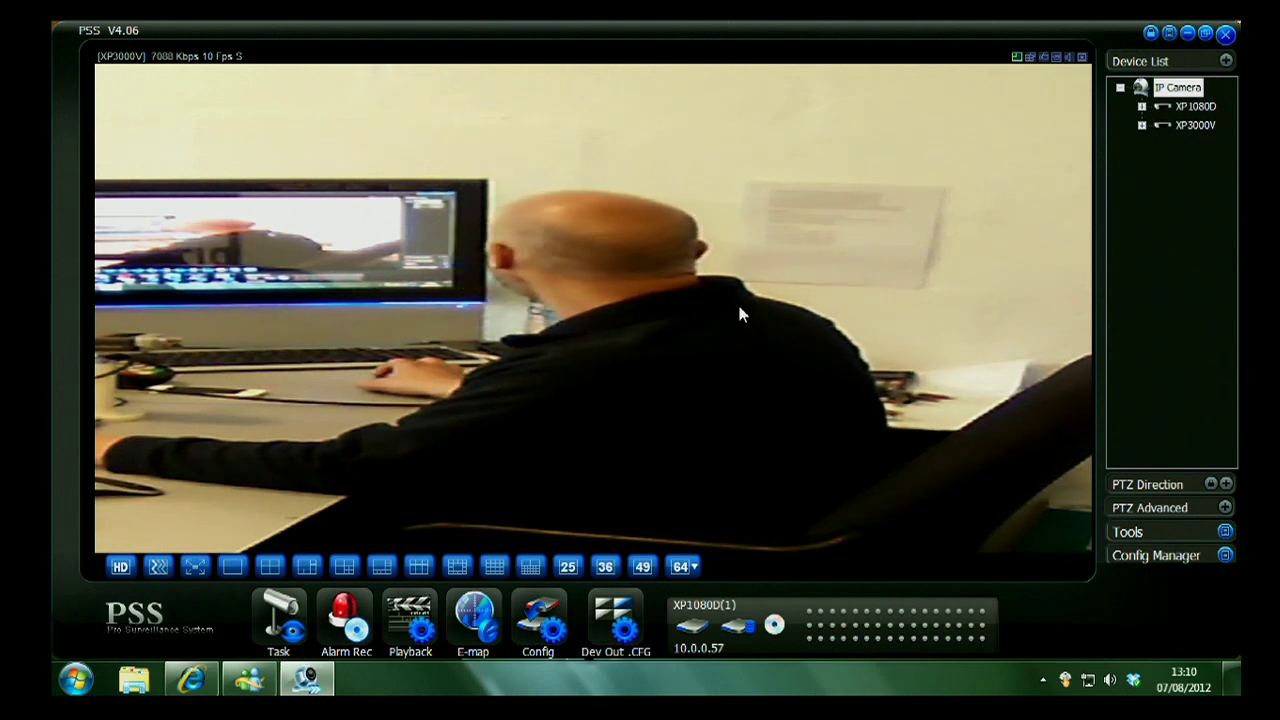
pyautogui.click(1016, 60)
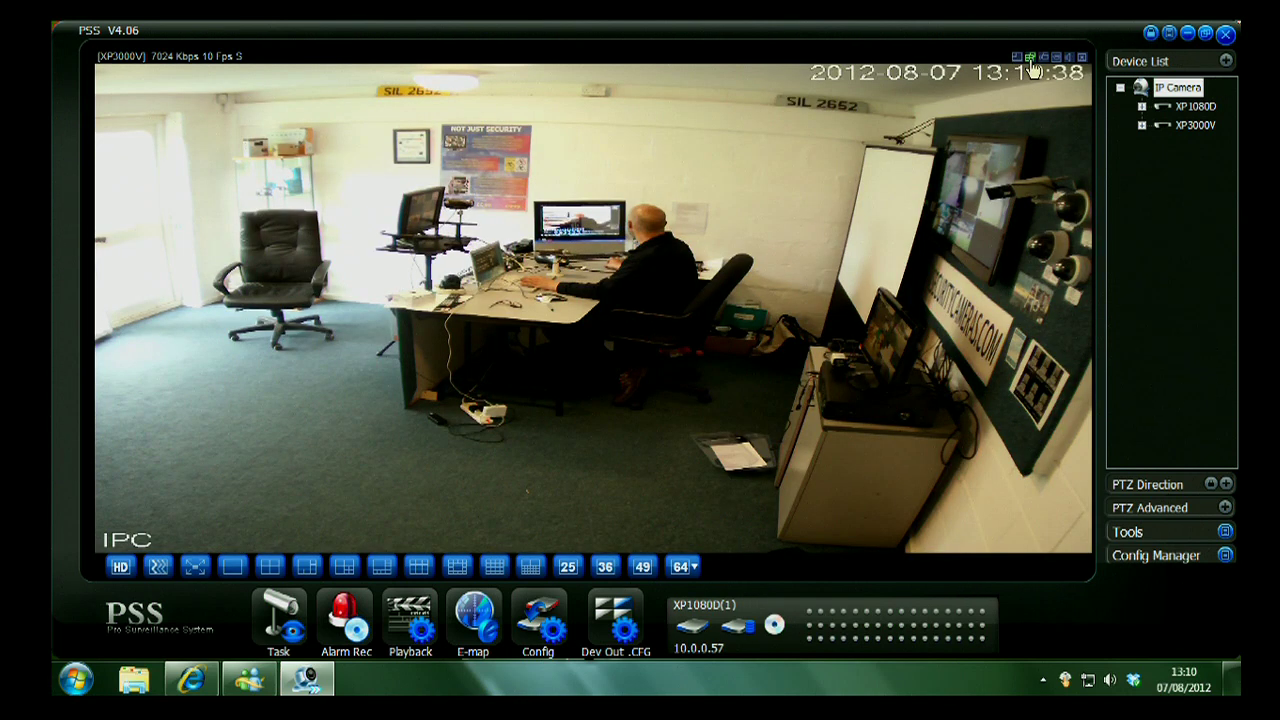
pyautogui.click(1030, 59)
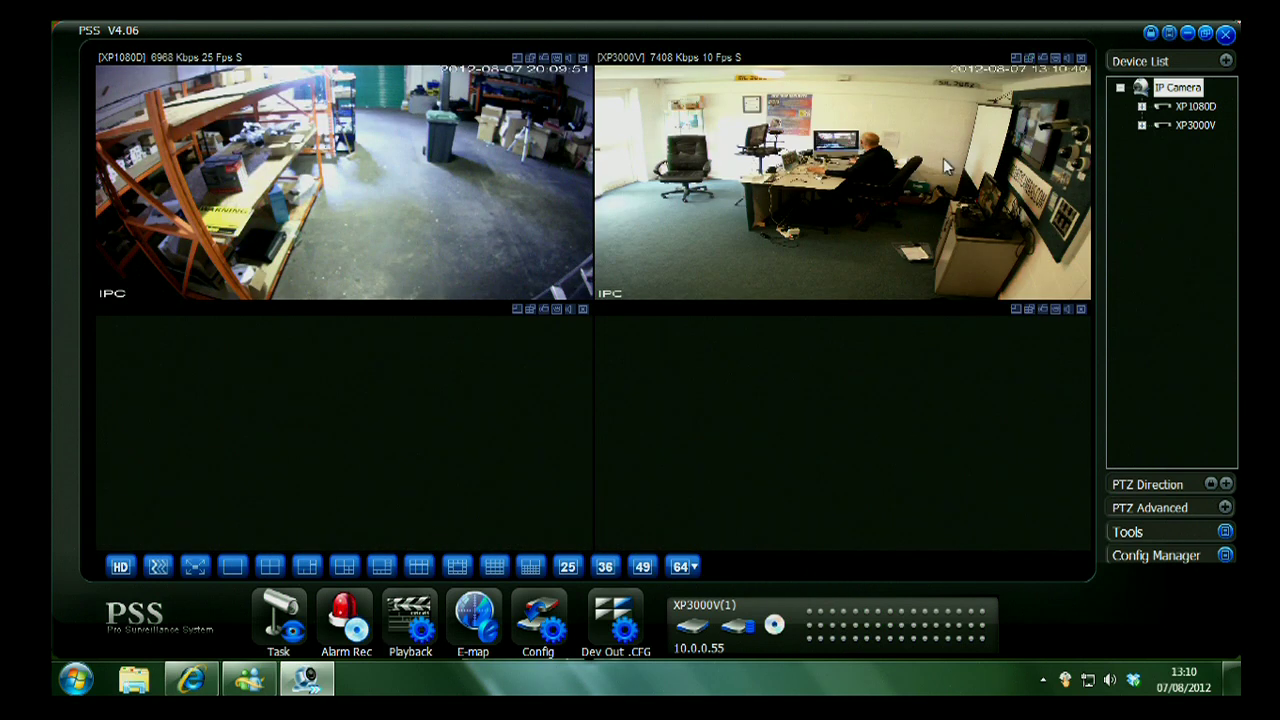
pyautogui.click(1030, 60)
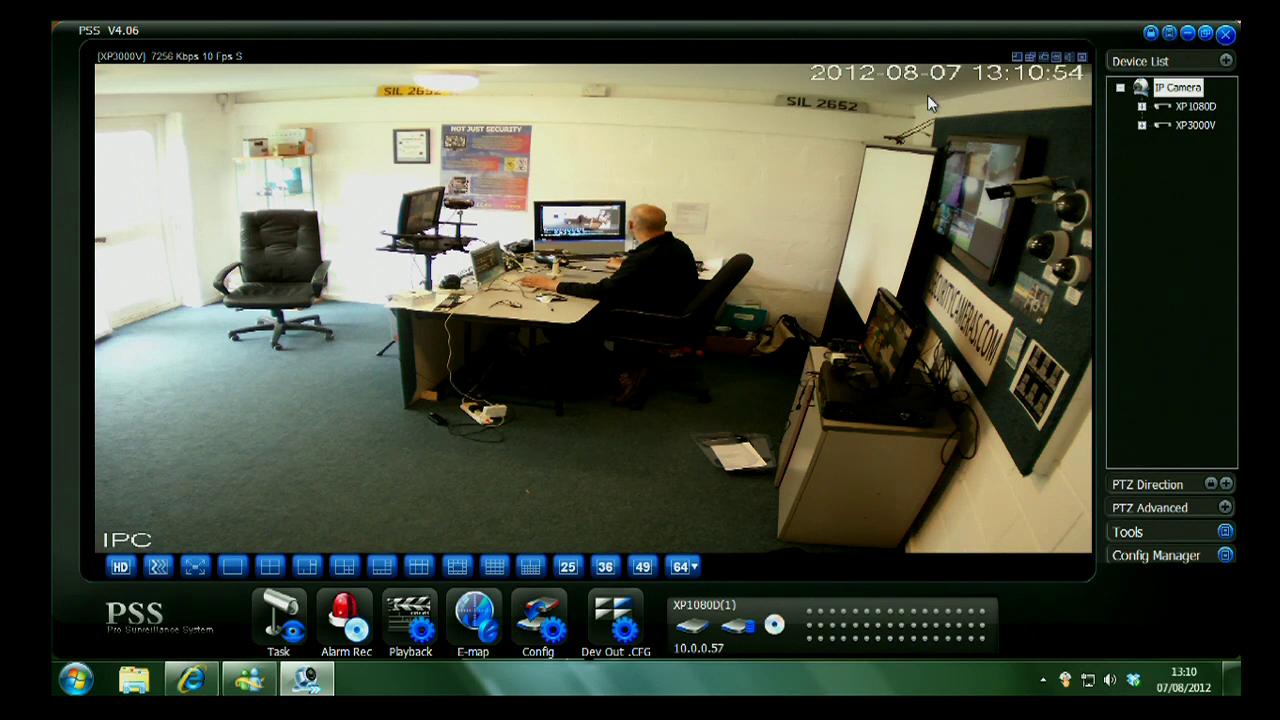
# Step: In Playback, select the XP3000V device and search its 06/08/2012 recordings
pyautogui.click(405, 620)
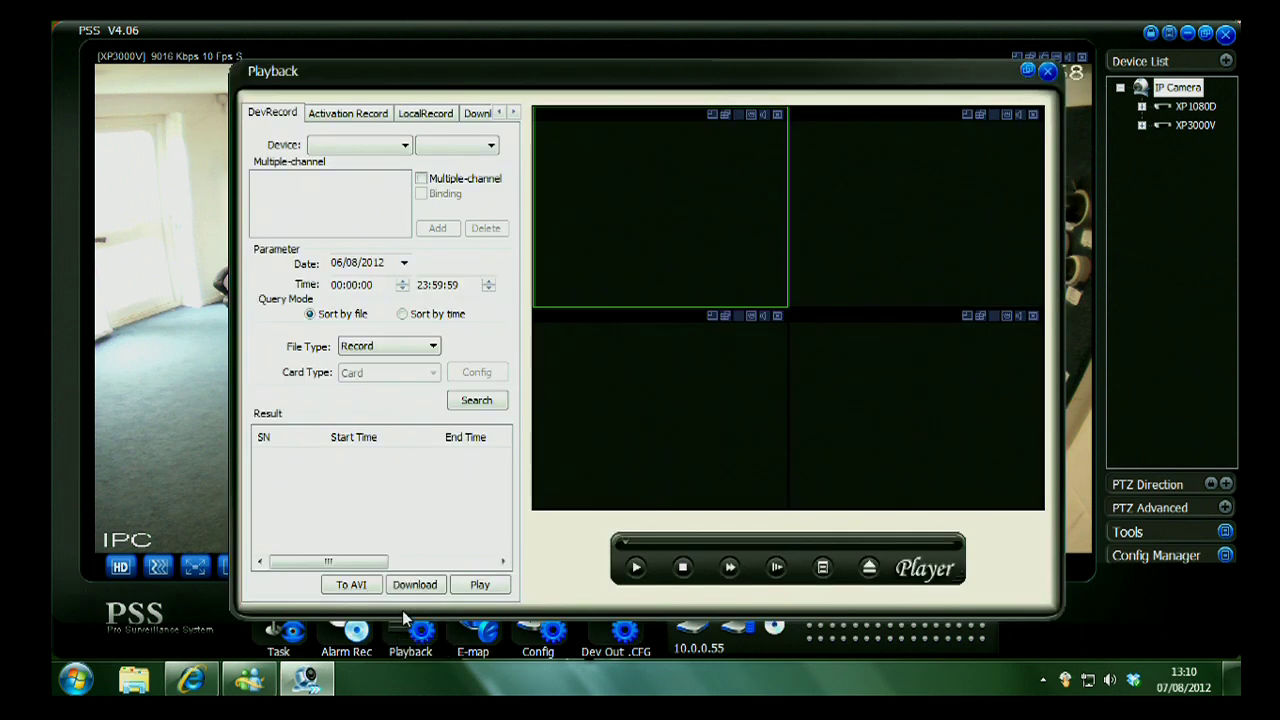
pyautogui.click(366, 147)
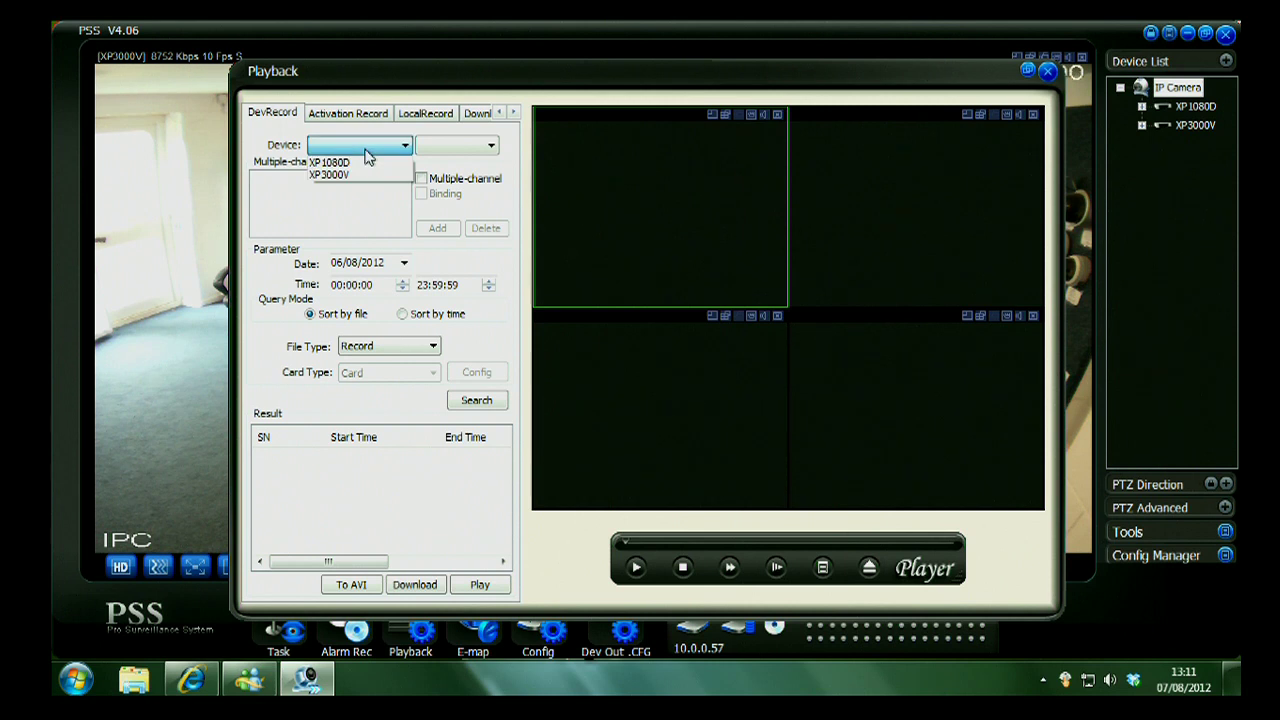
pyautogui.click(360, 178)
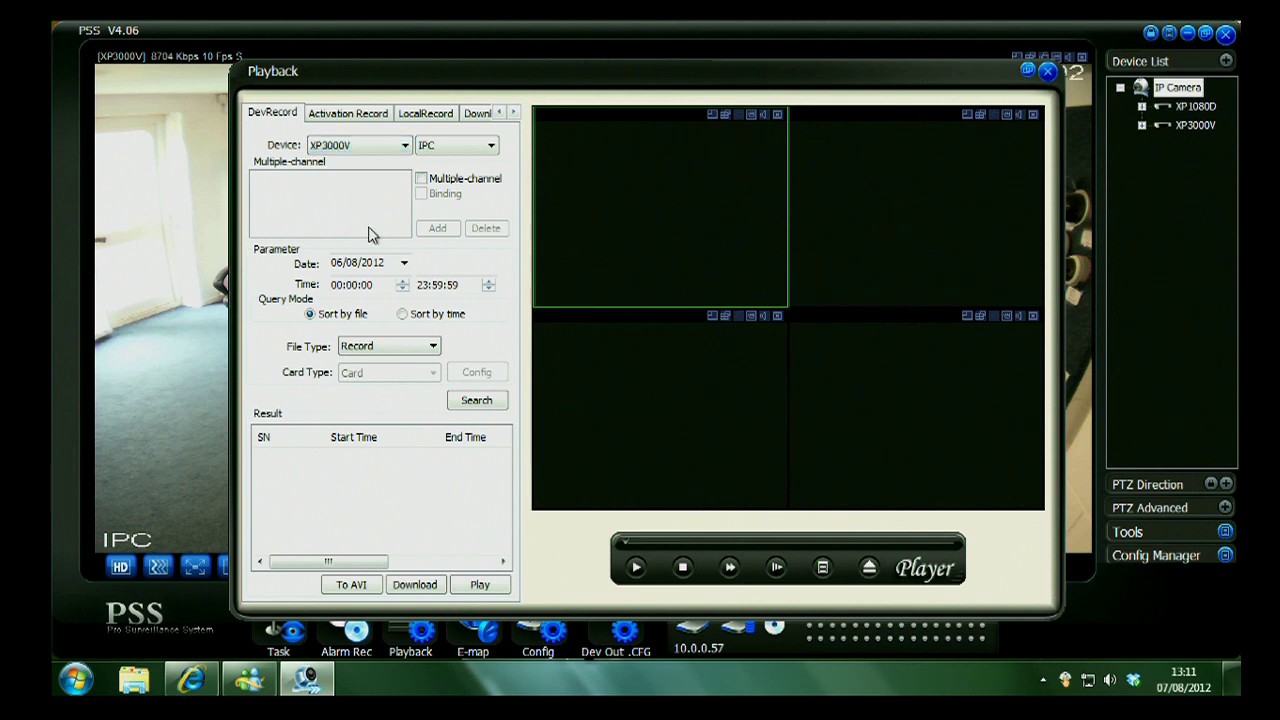
pyautogui.click(470, 402)
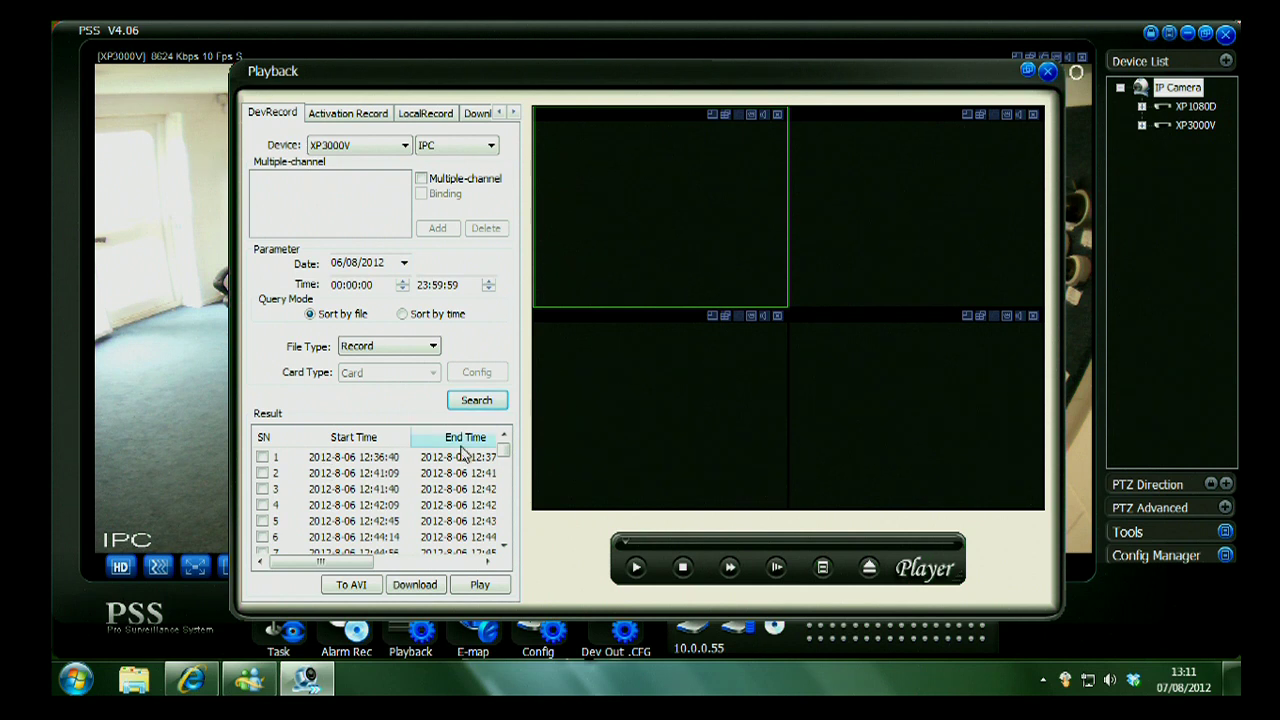
# Step: Play recording 36 from the search results, then stop it
pyautogui.moveTo(504, 450); pyautogui.dragTo(505, 478)
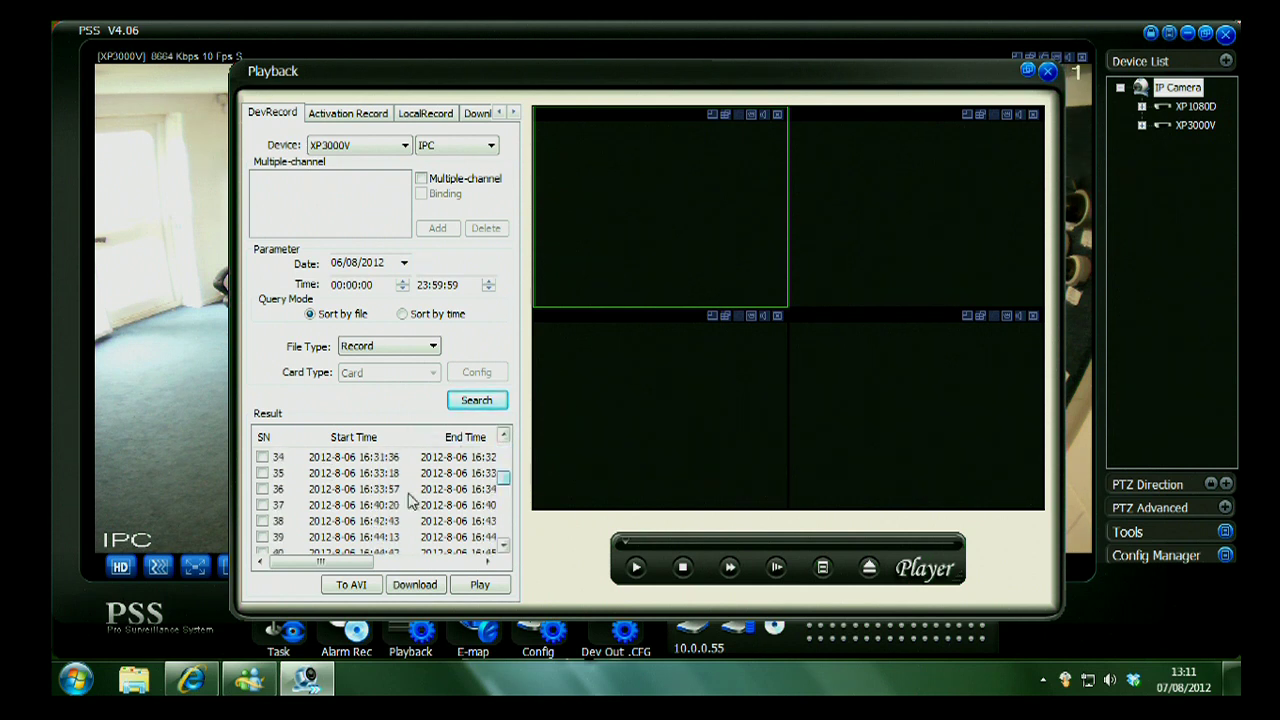
pyautogui.click(262, 489)
pyautogui.click(480, 585)
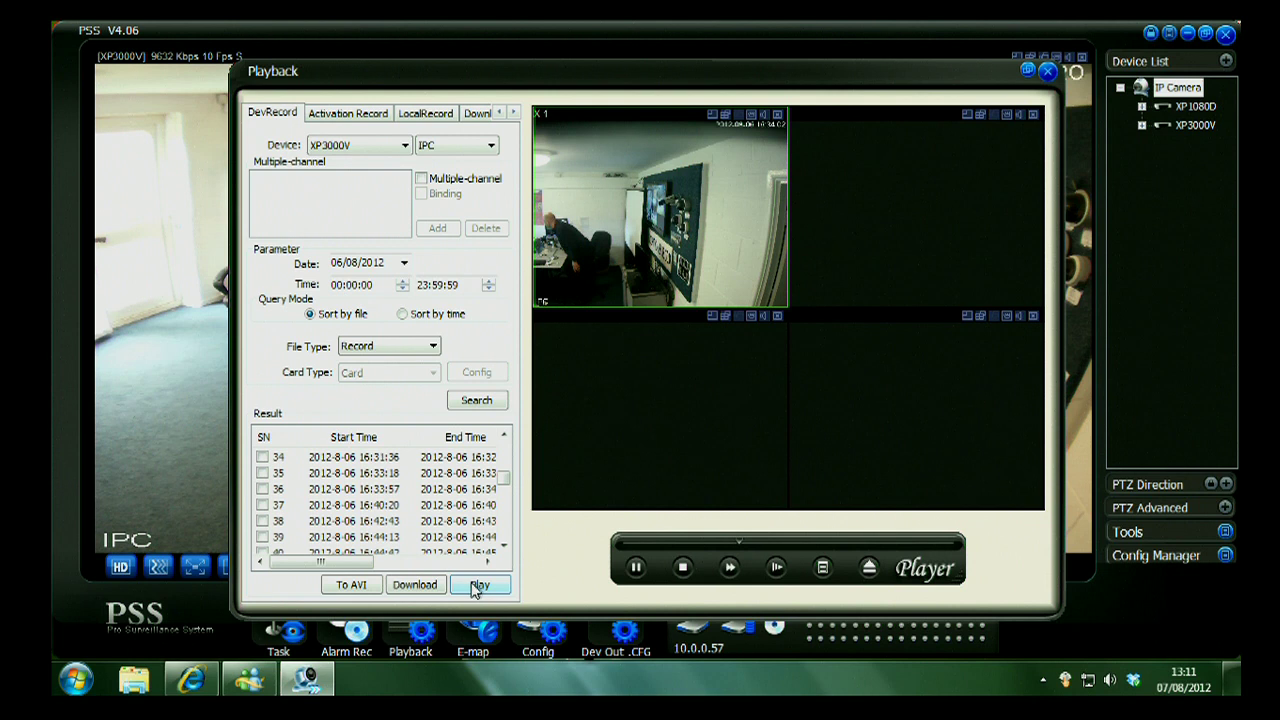
pyautogui.click(684, 567)
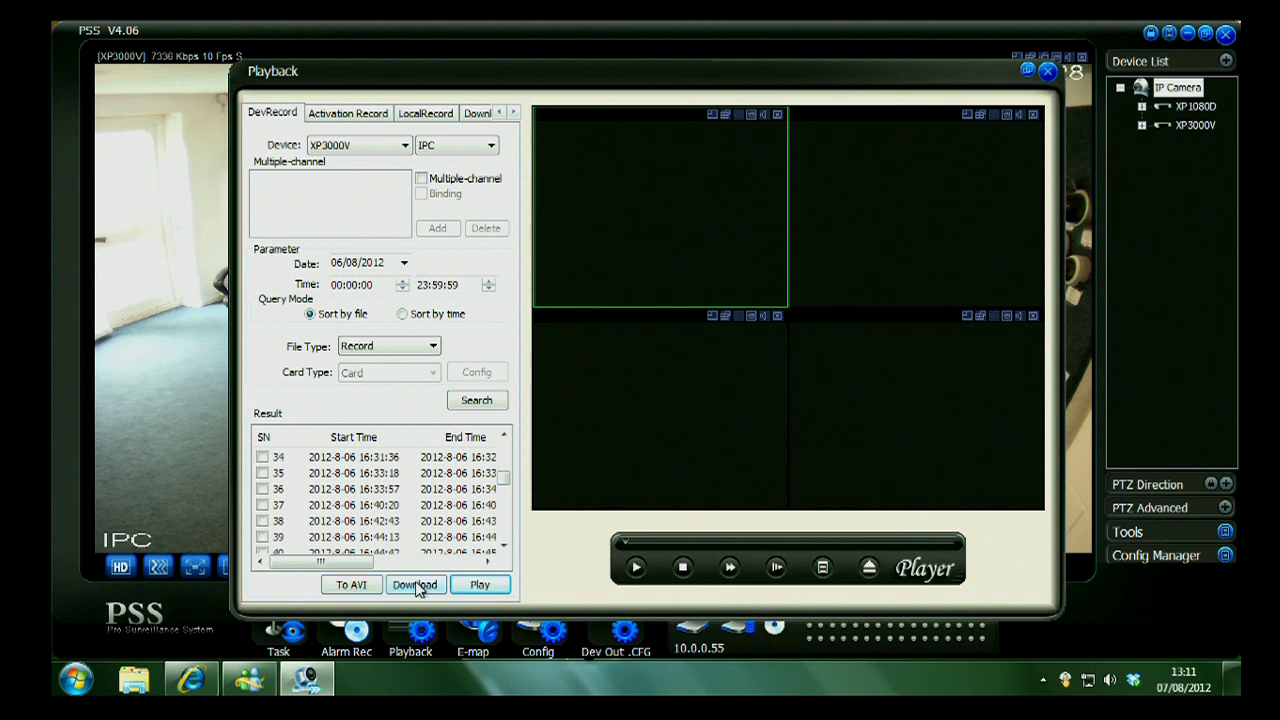
# Step: Close the Playback window with its Exit (X) button
pyautogui.click(1047, 72)
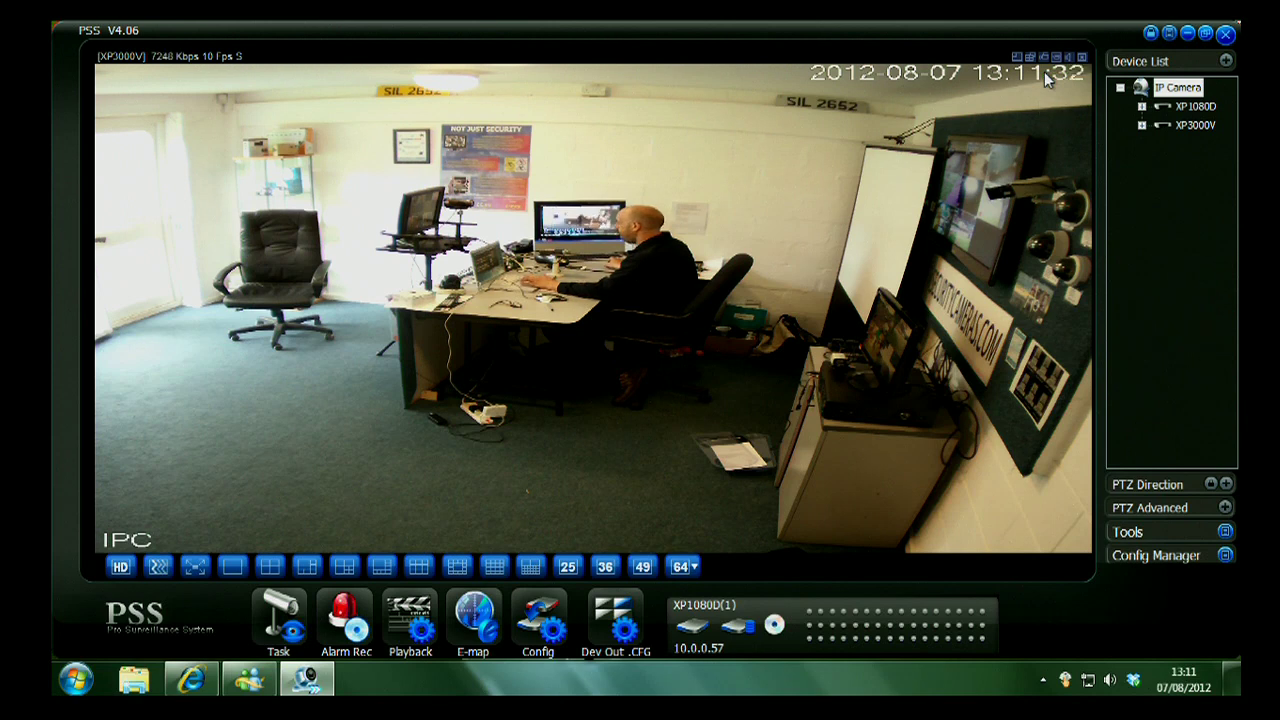